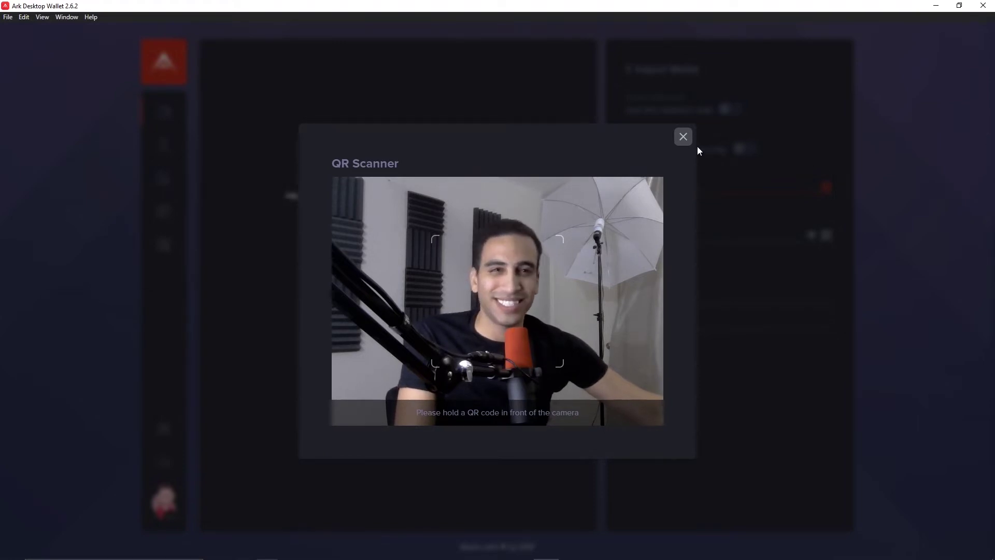
Close the QR scanner and open the plugin manager with its plugins shown in grid layout
click(685, 138)
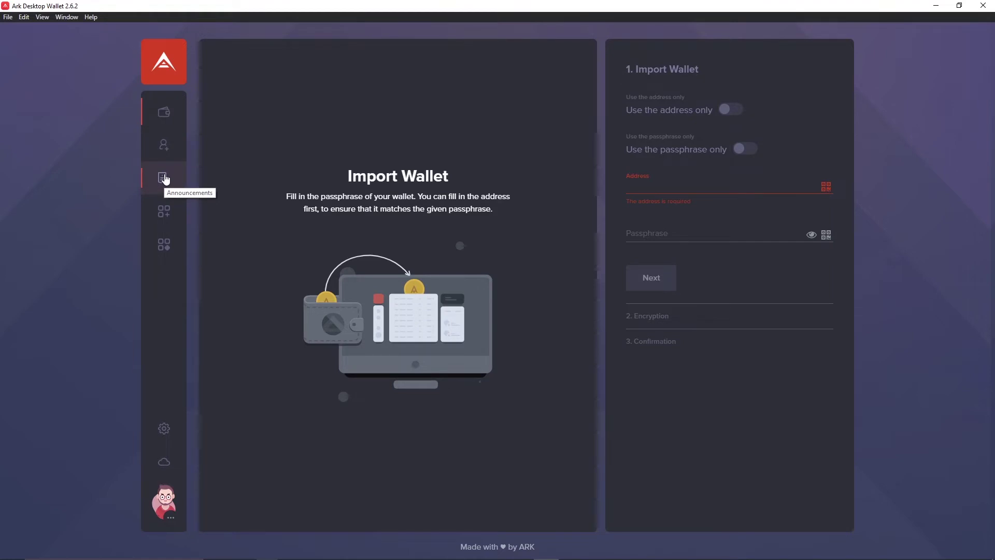
click(167, 216)
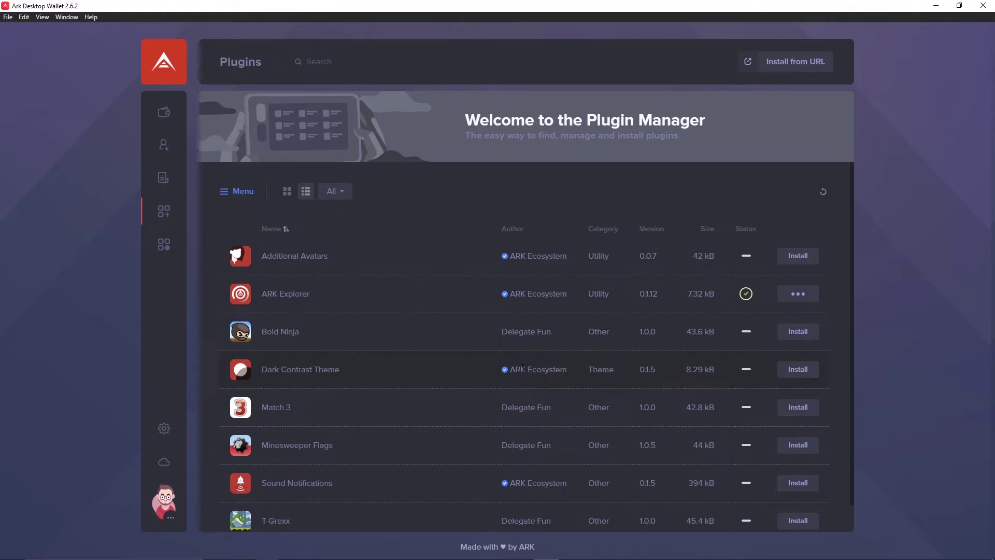
mouse_move(508, 373)
click(287, 197)
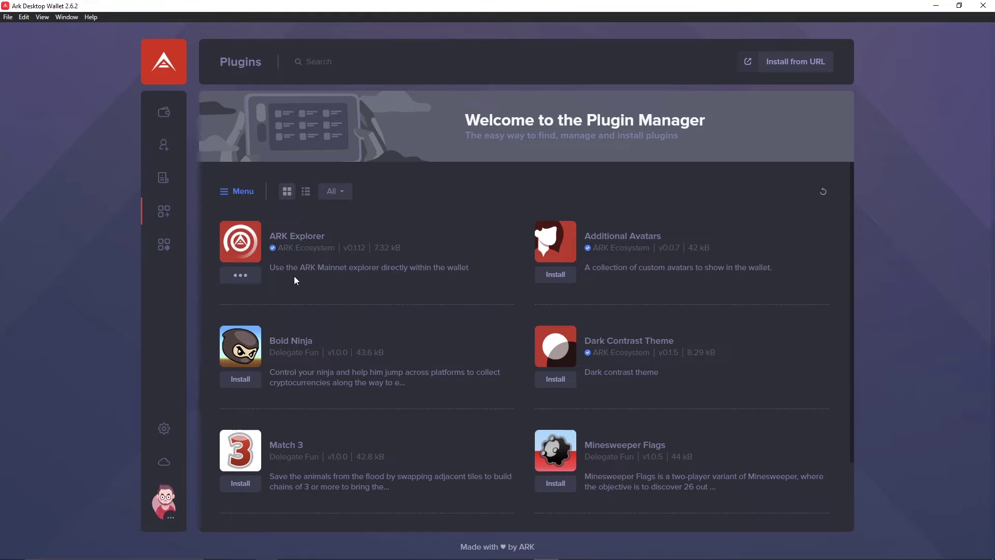
View the ARK Explorer plugin's details, and open the plugin to look through its price chart and latest transactions
click(244, 280)
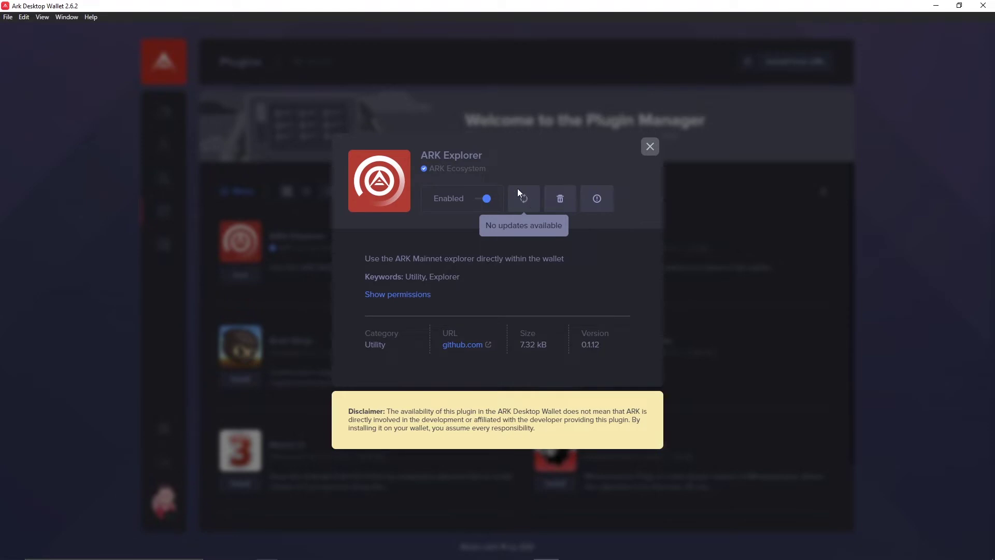
click(649, 149)
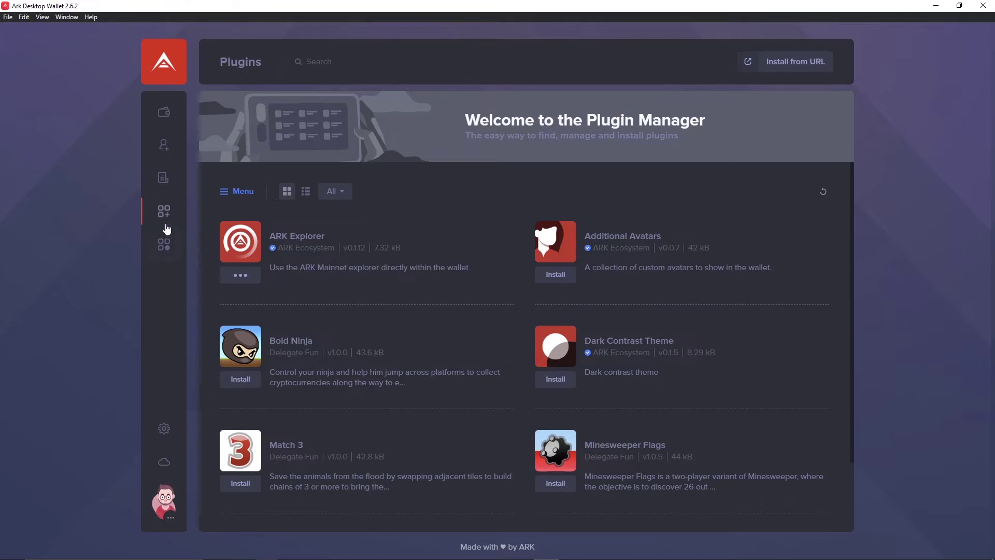
click(167, 253)
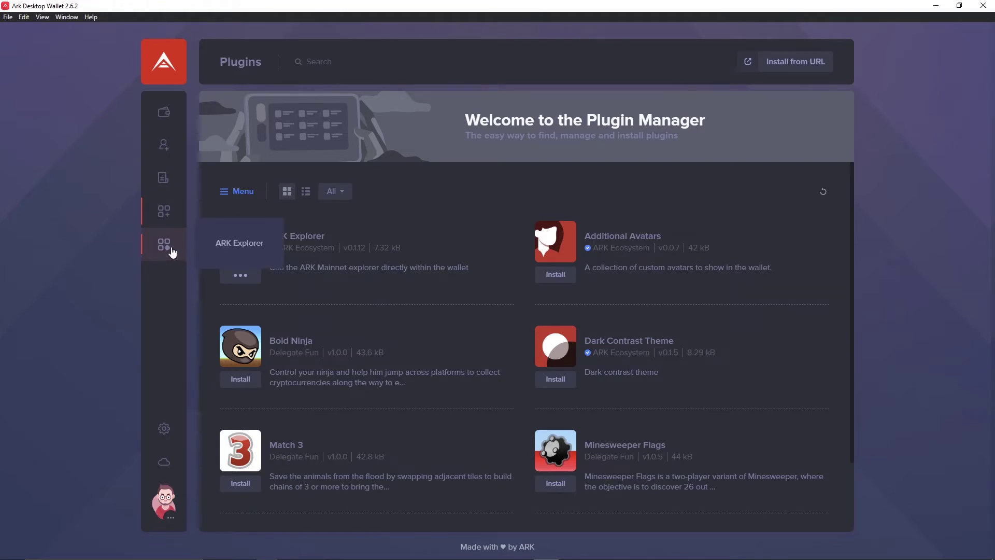
click(224, 249)
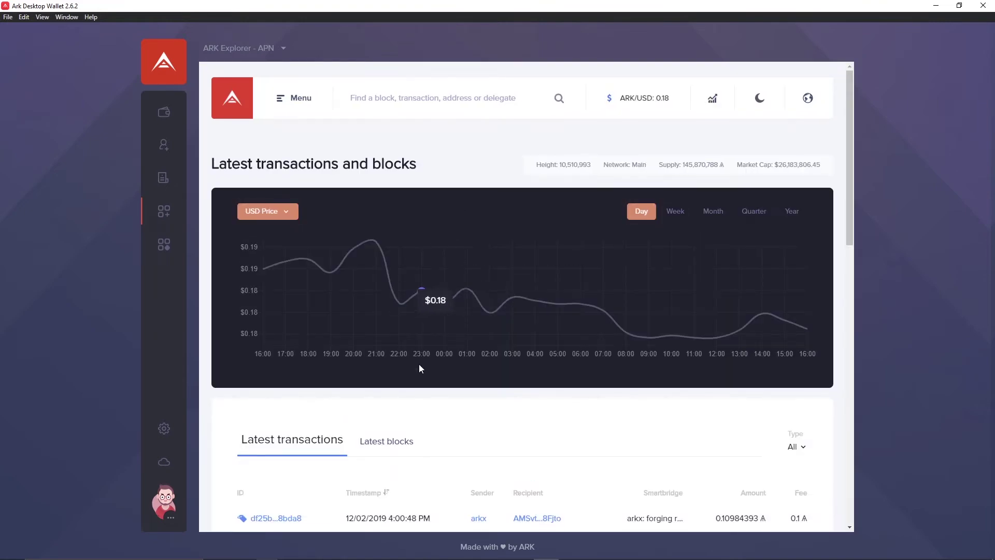
scroll(419, 405, down, 5)
scroll(421, 438, down, 10)
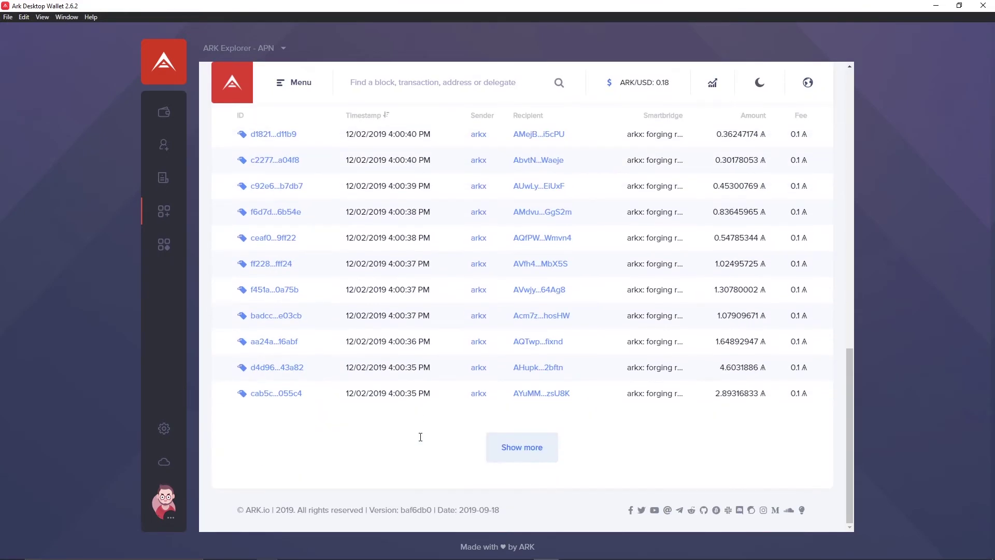
scroll(421, 439, up, 7)
scroll(420, 439, up, 10)
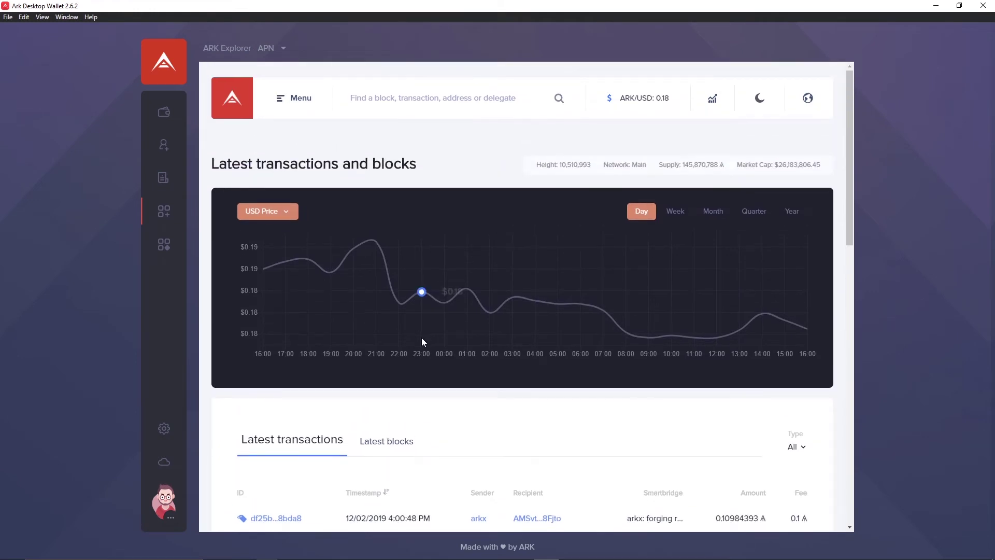
Open the Delegate Monitor page inside ARK Explorer
click(298, 99)
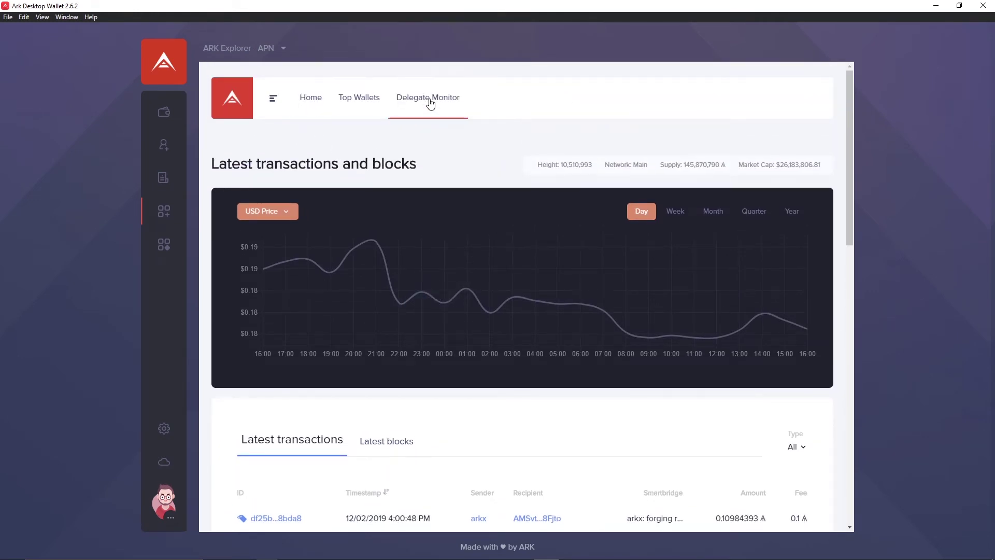
click(431, 99)
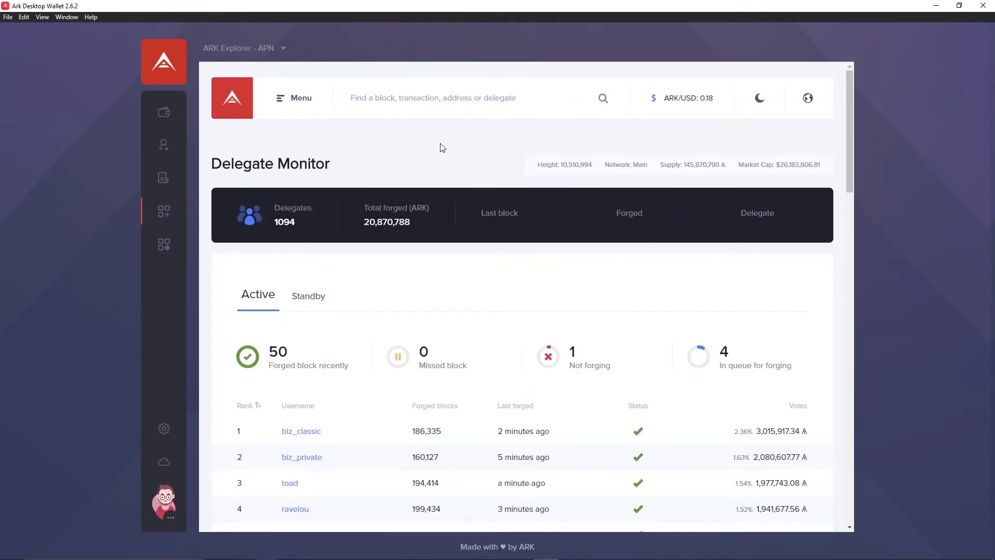
click(431, 98)
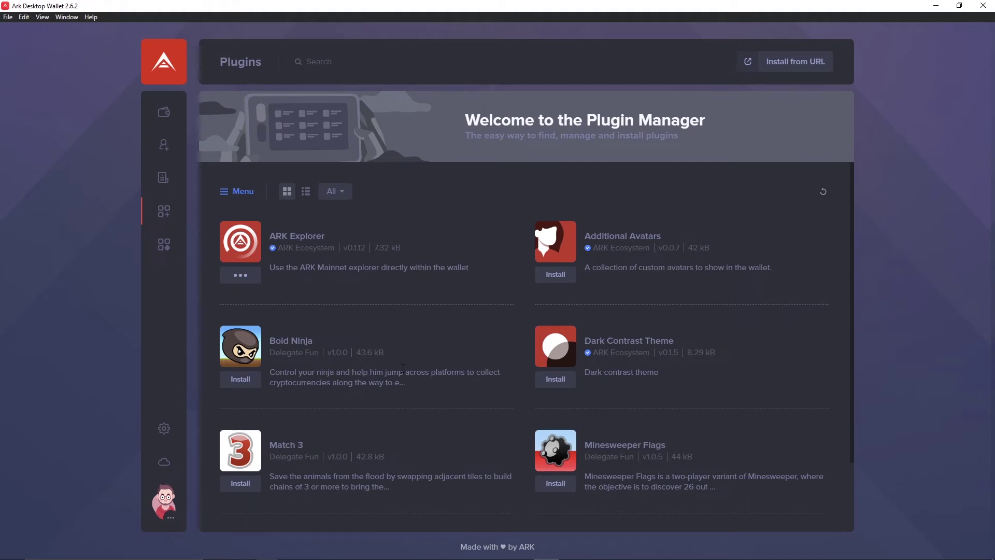
Download and install the T-Grexx plugin from the plugin manager after reviewing its required permissions
scroll(407, 377, down, 1)
scroll(409, 382, down, 3)
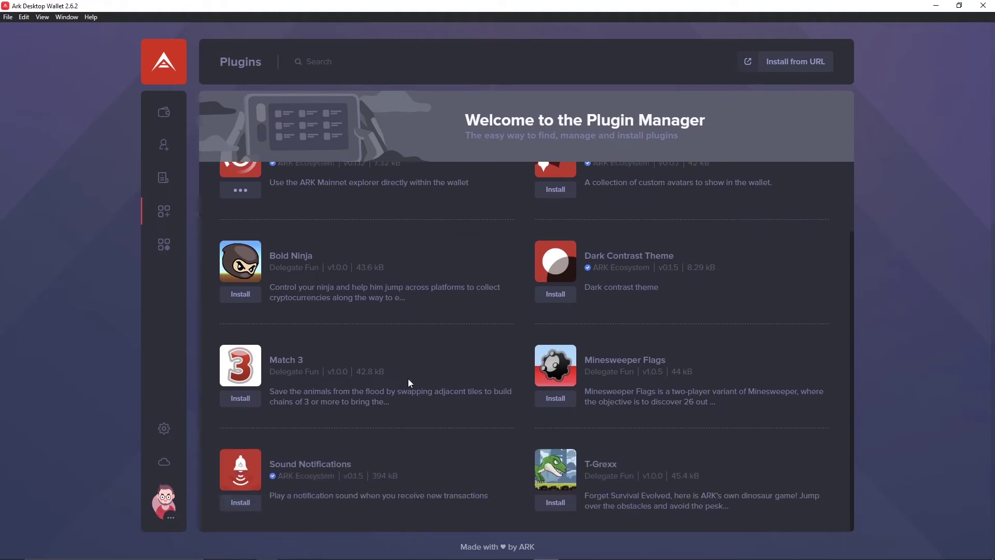
click(596, 473)
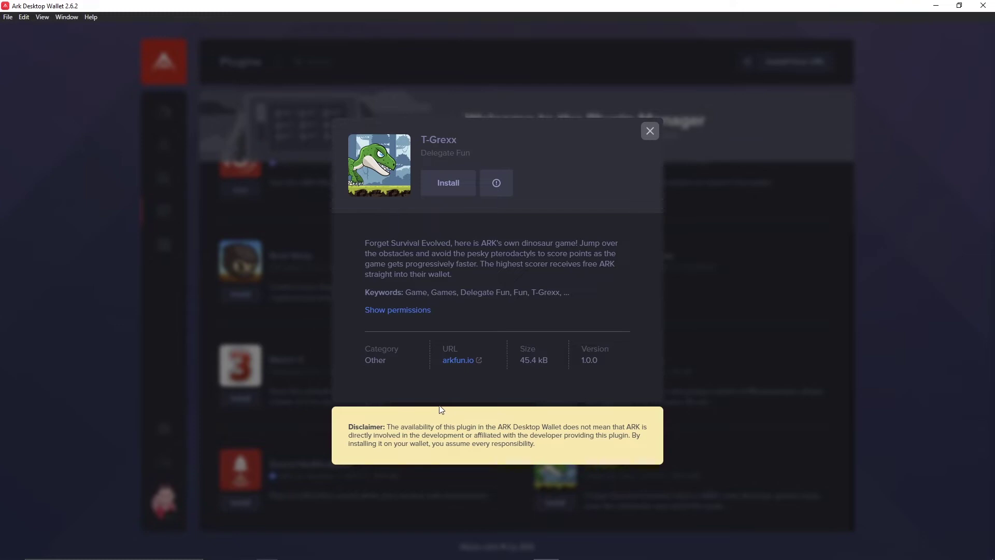
click(448, 183)
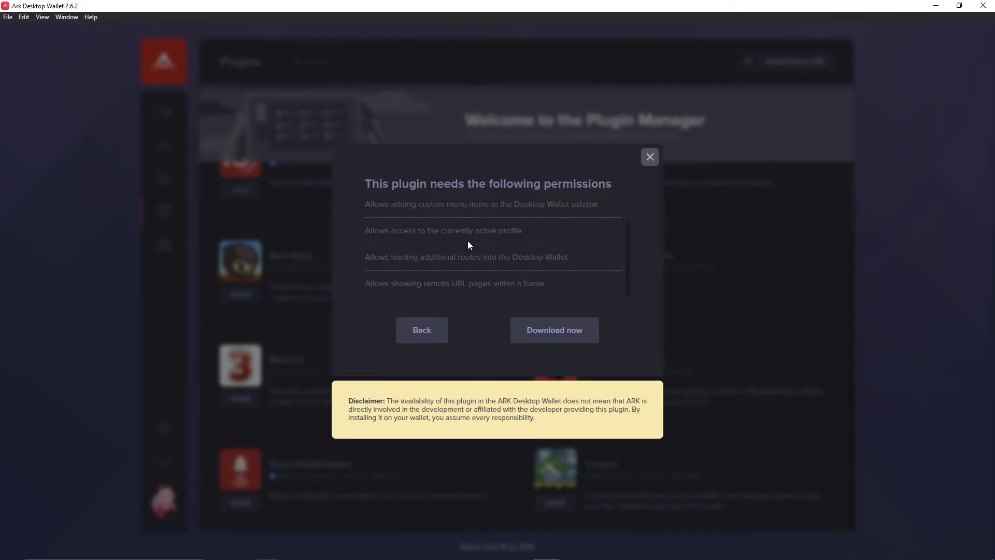
scroll(461, 248, up, 1)
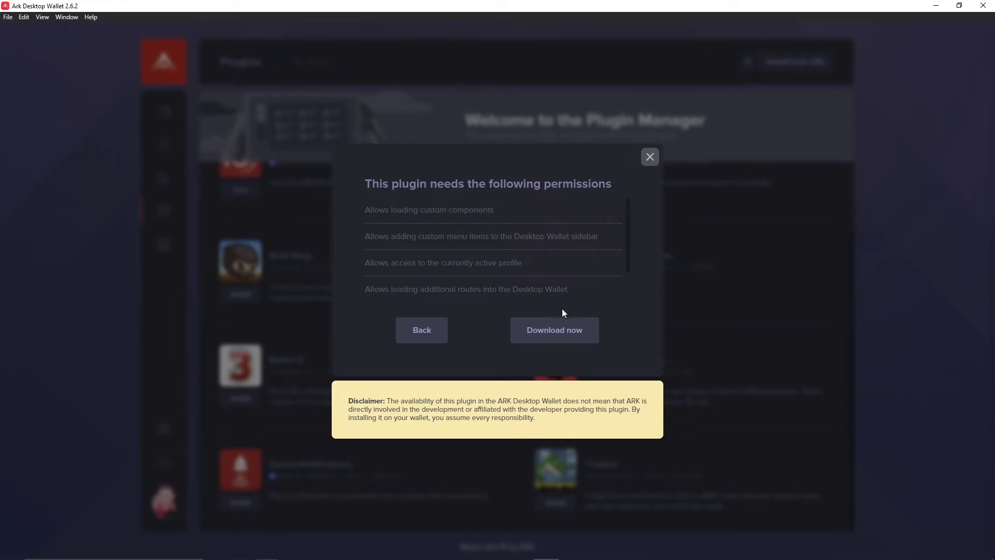
click(560, 334)
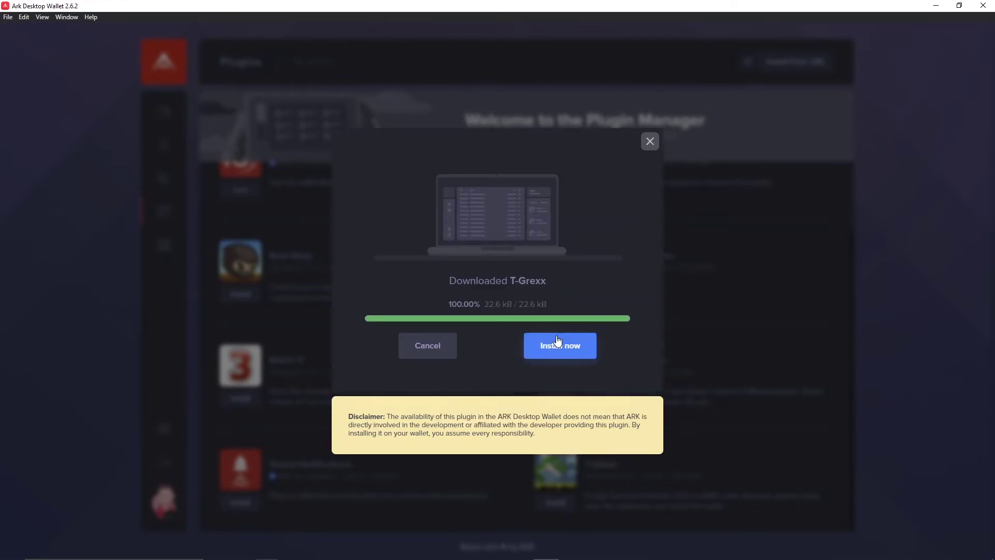
click(560, 352)
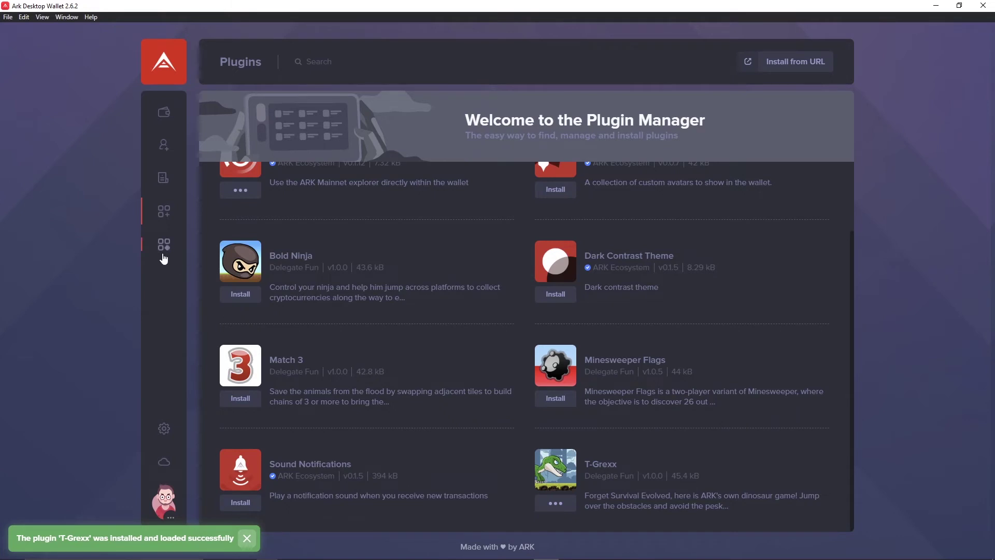
Open the installed T-Grexx game, check the profile's wallets, and return to the game
click(162, 251)
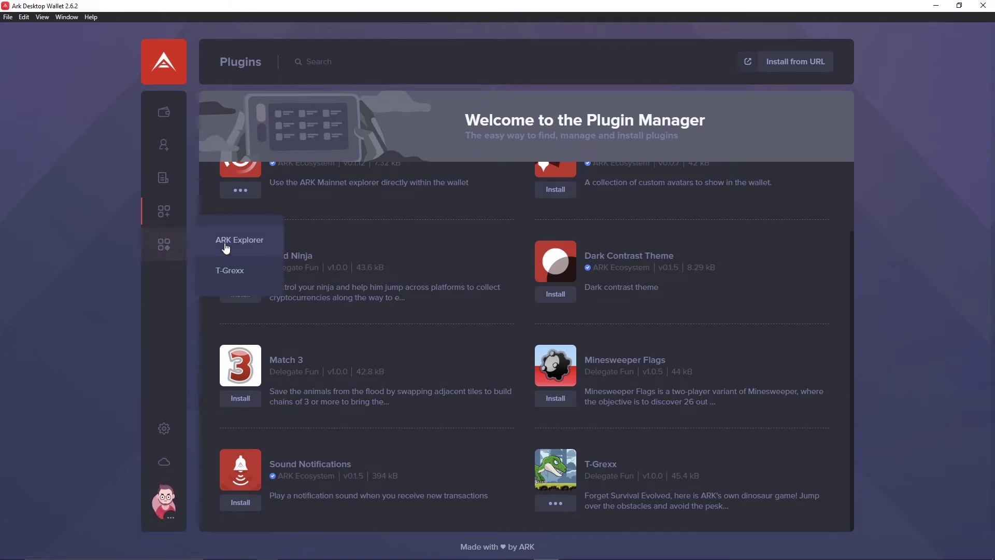
click(232, 273)
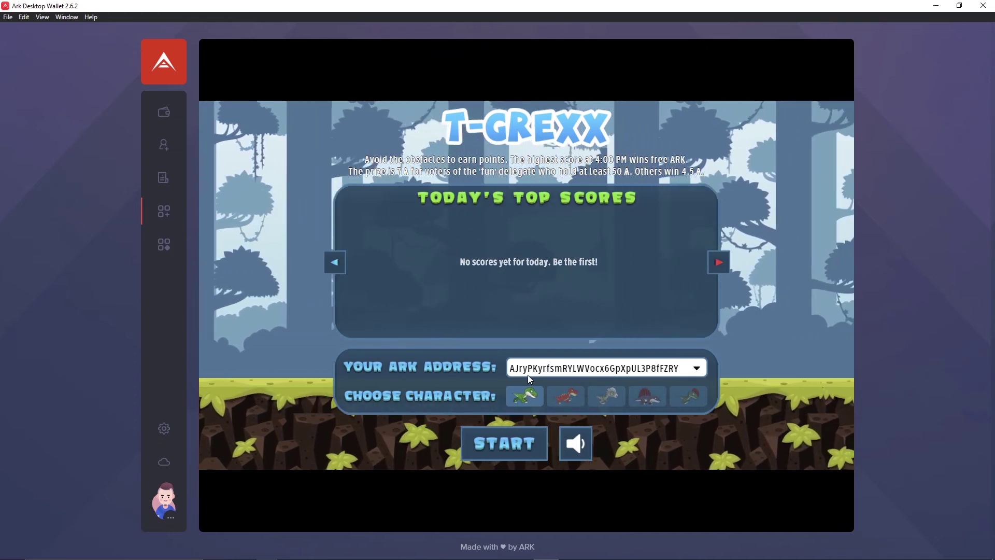
click(164, 114)
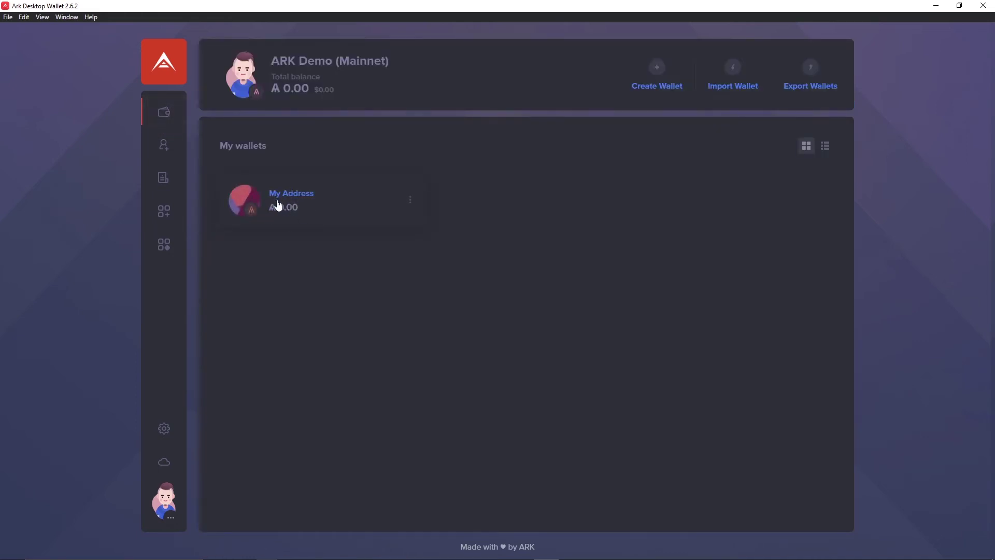
click(164, 249)
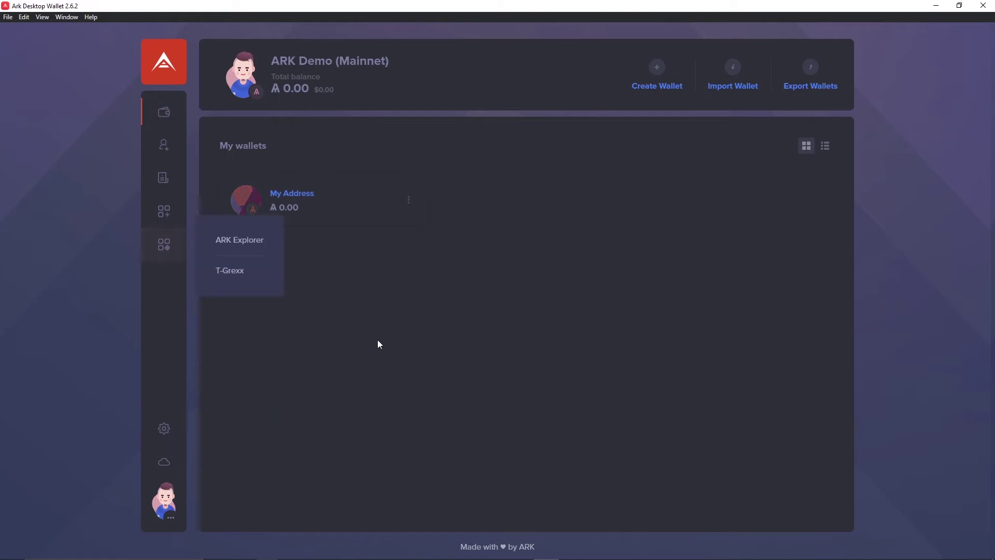
click(234, 278)
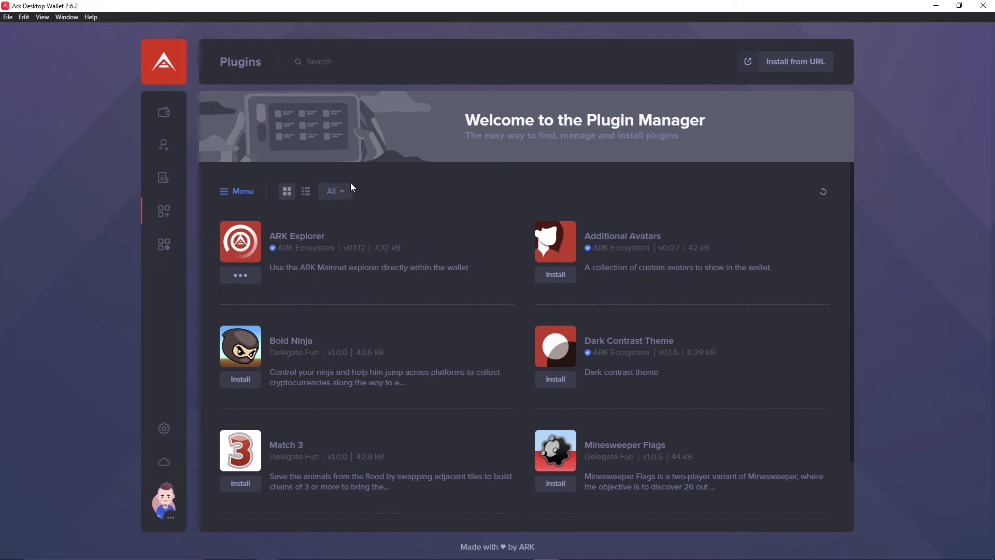
Show the plugin categories, search the plugins for "mines", and clear the search
click(231, 197)
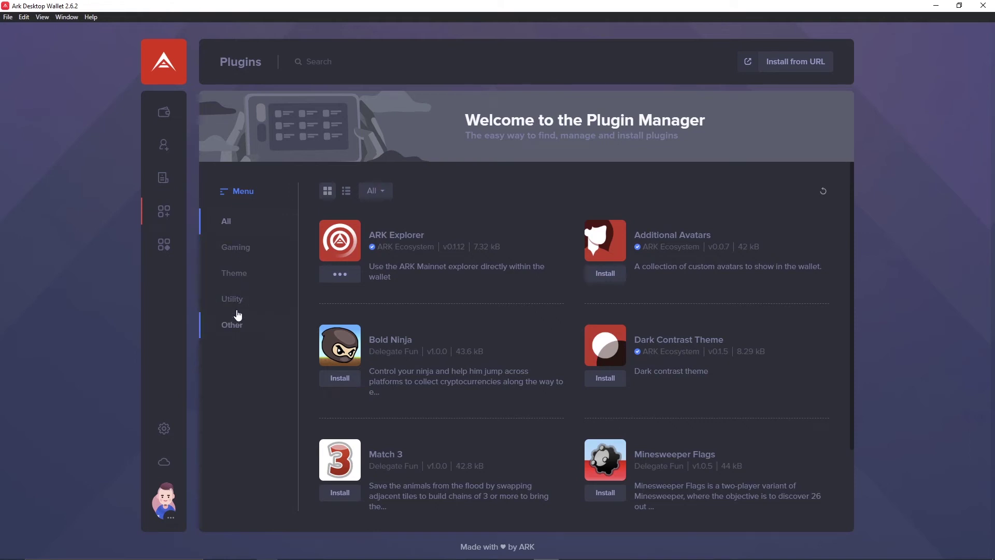
click(318, 67)
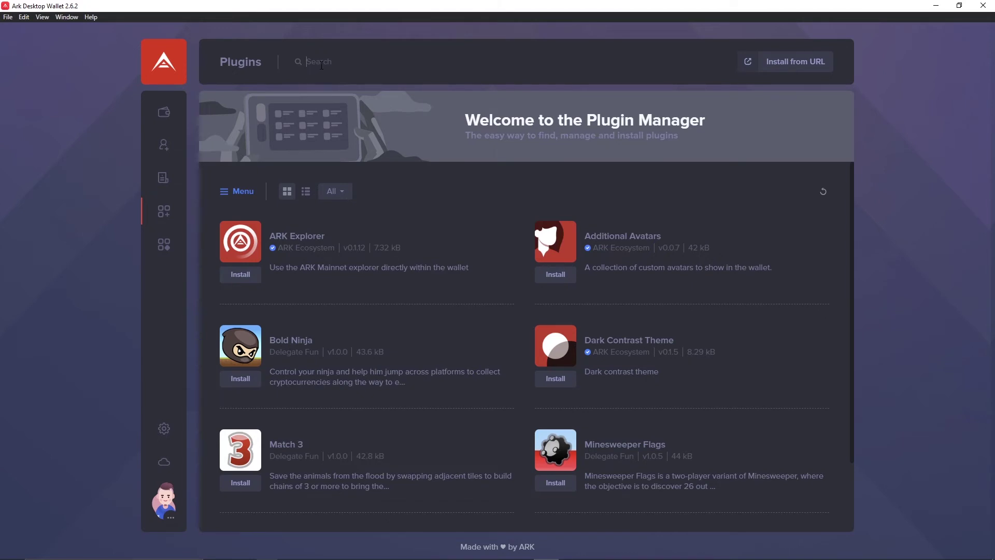
text(mines)
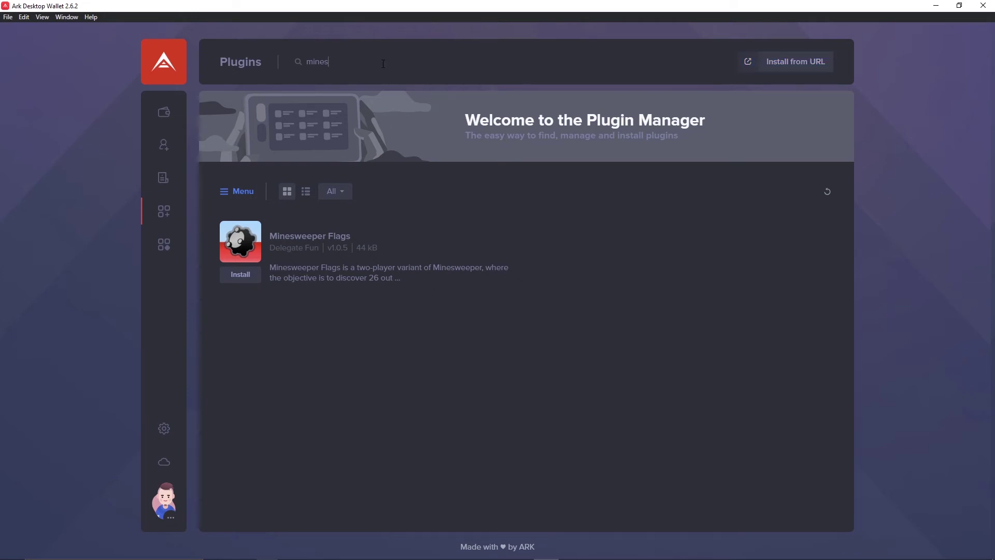
drag(383, 64, 284, 62)
key(BackSpace)
Filter the plugin list to Installed and uninstall the ARK Explorer plugin, confirming its removal
click(376, 190)
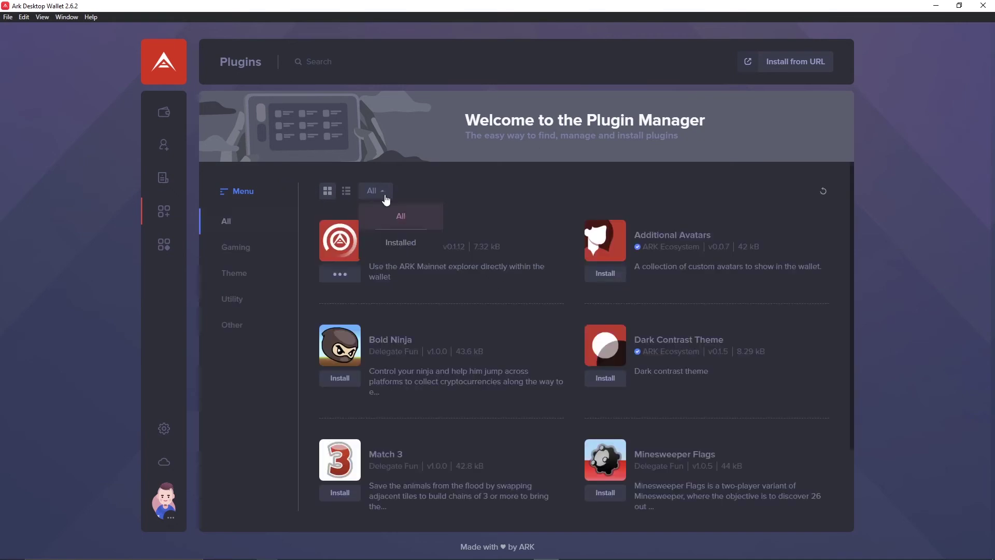
click(397, 246)
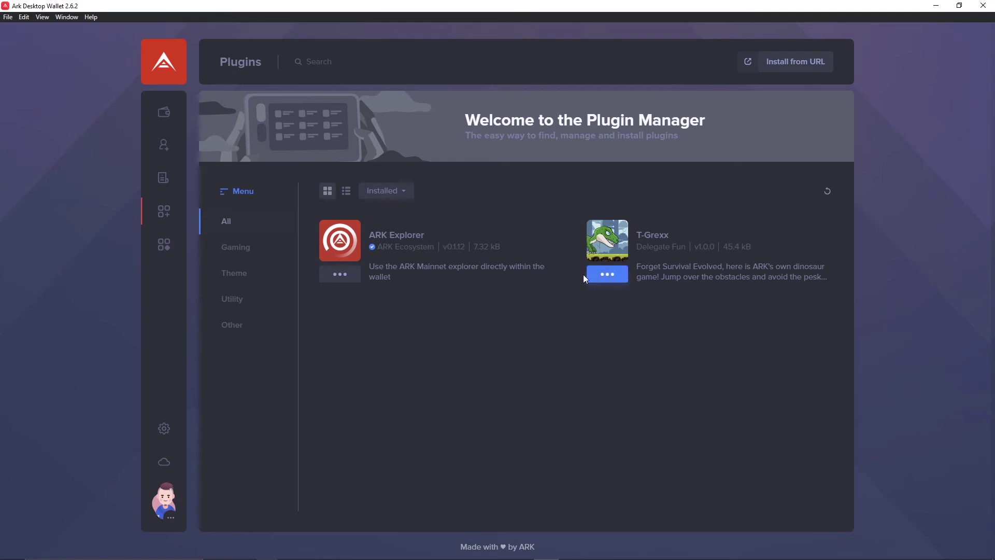
click(340, 275)
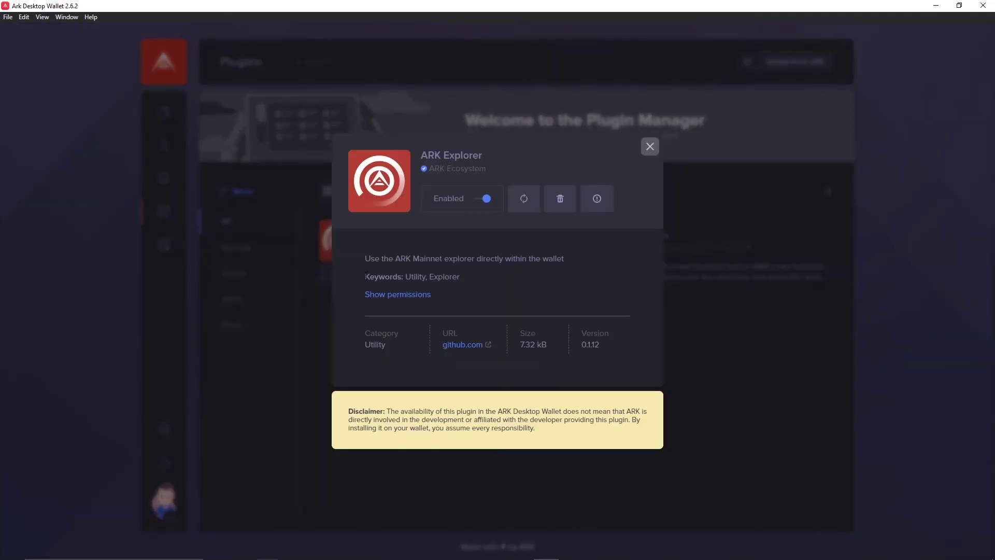
click(561, 199)
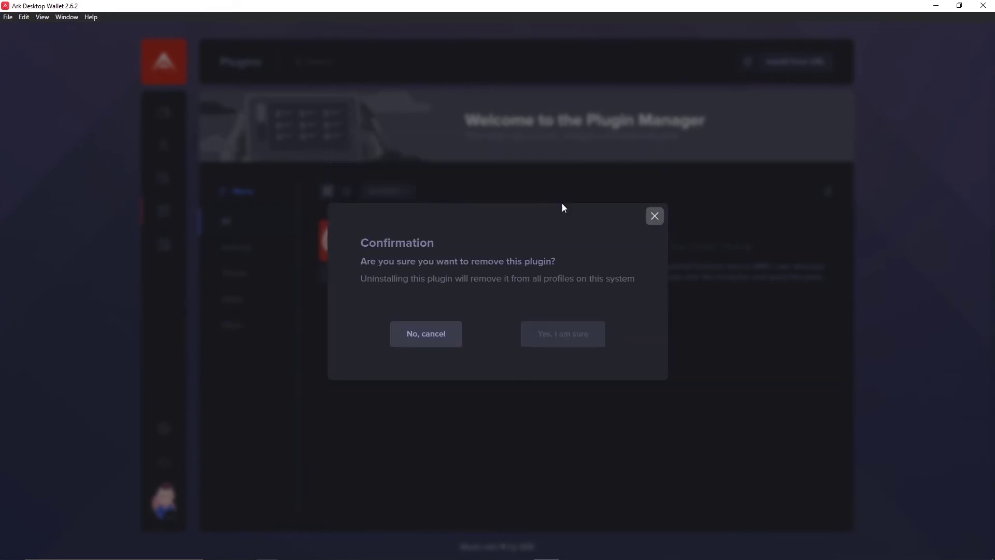
click(546, 340)
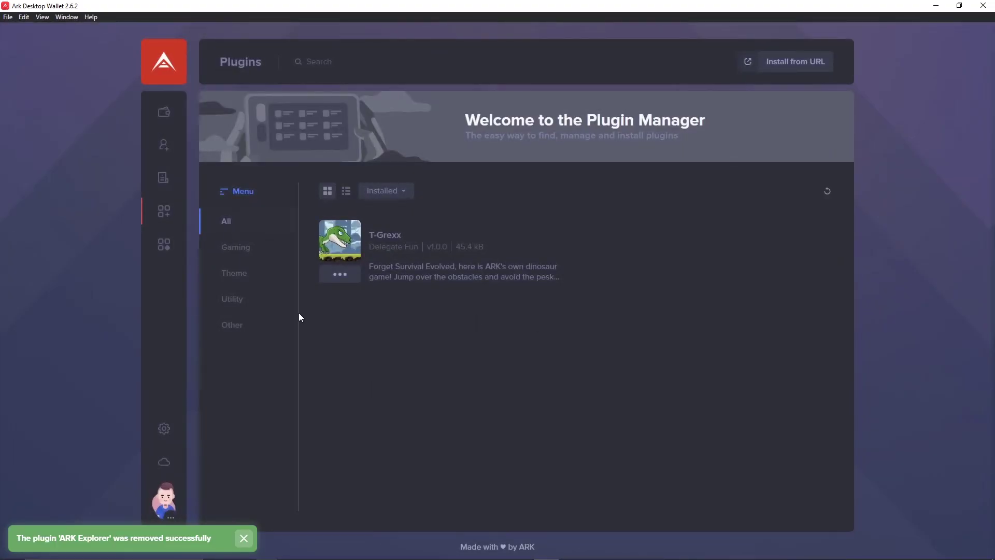
mouse_move(162, 247)
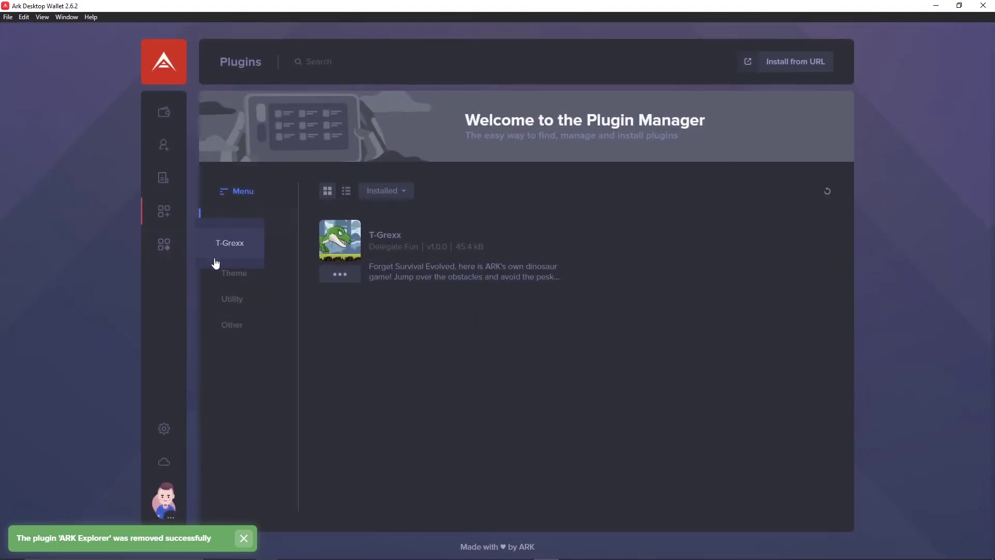